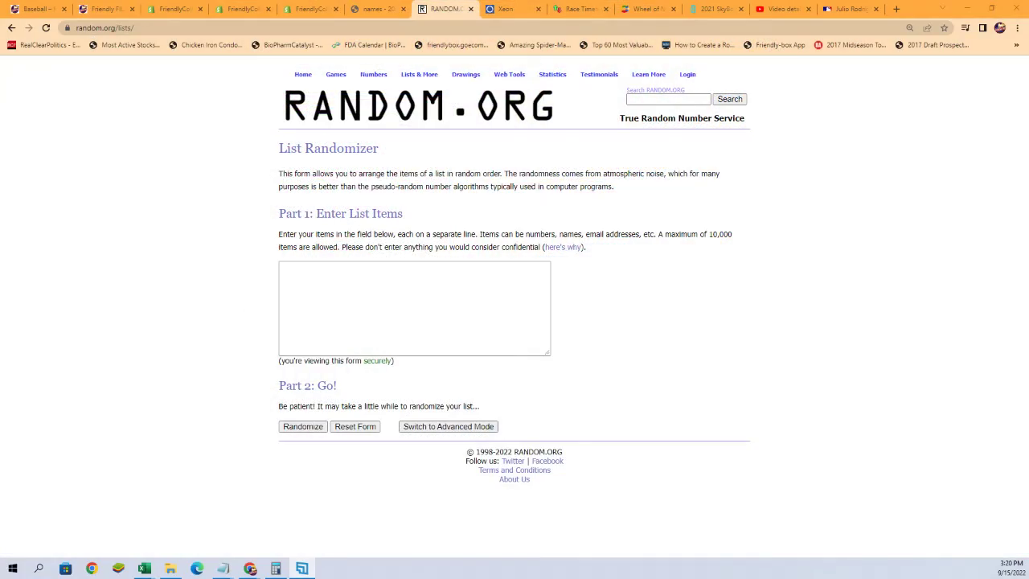
Step: Copy all the owner name lines from the Notepad names list
drag(825, 133, 800, 132)
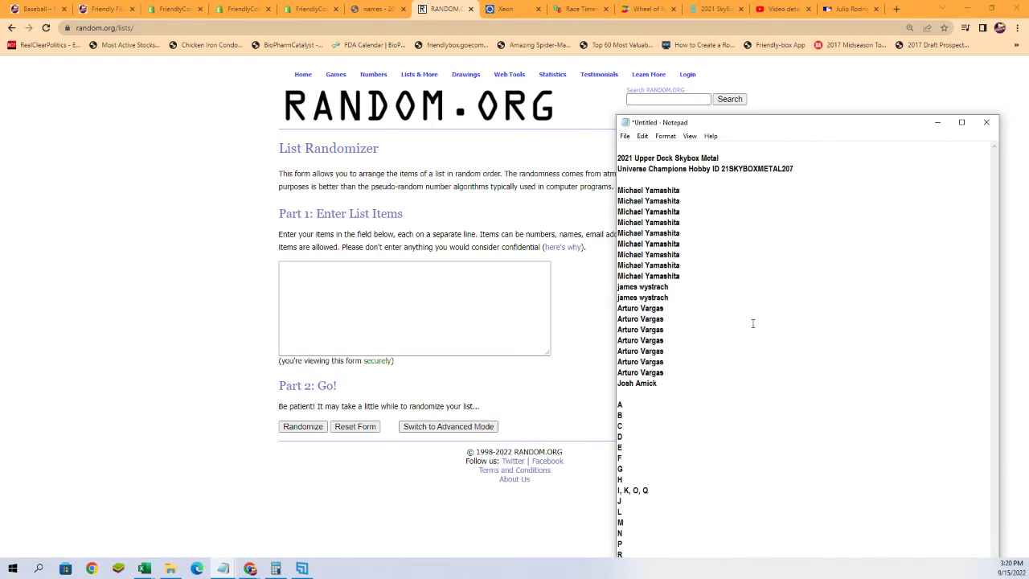
mouse_move(678, 383)
mouse_down()
mouse_move(664, 313)
mouse_move(682, 190)
mouse_up()
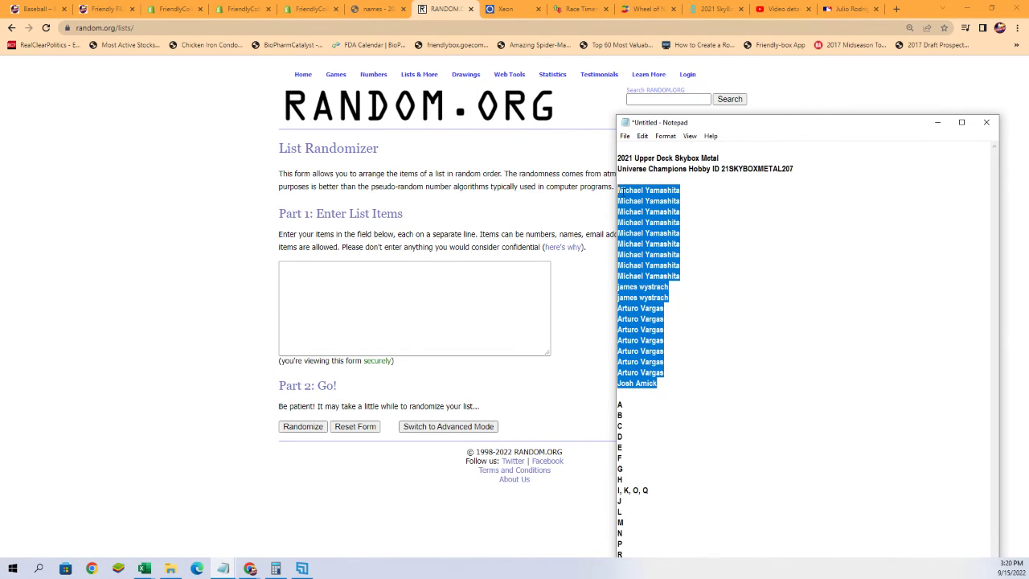
right_click(710, 196)
click(674, 233)
Step: Paste the owner names into the randomizer's list box and stretch Excel to full screen height
click(335, 271)
right_click(334, 275)
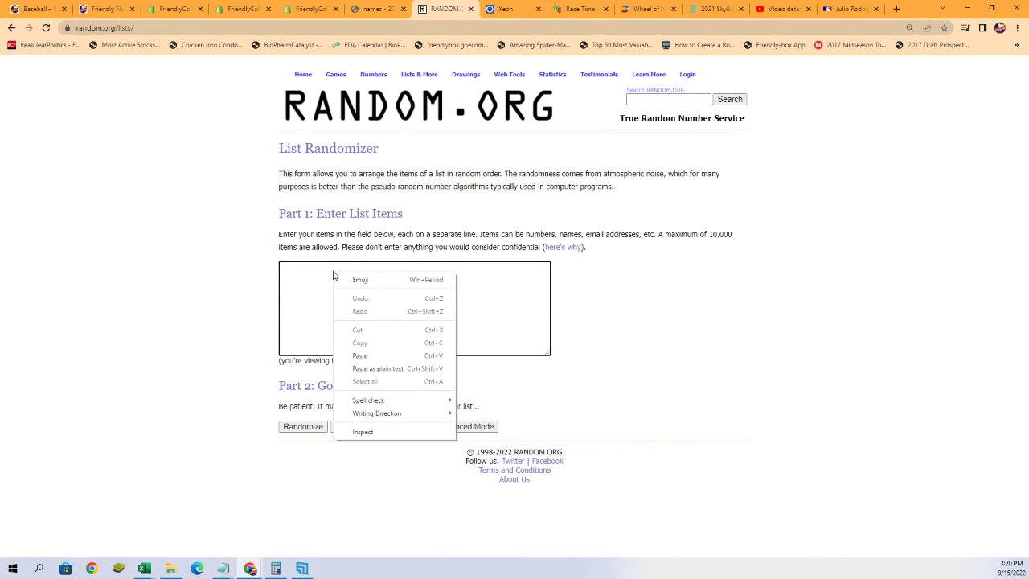
click(360, 355)
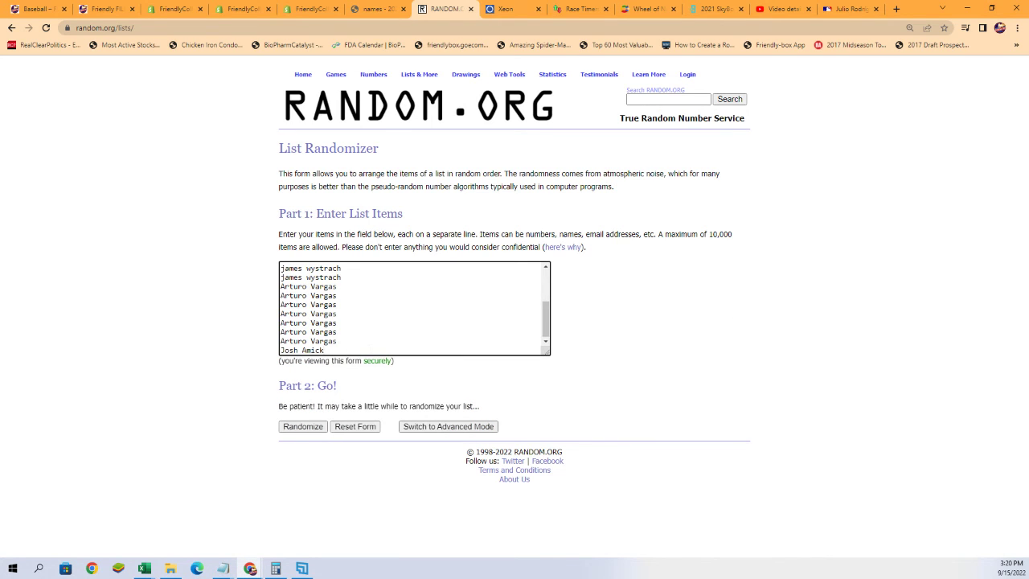
click(144, 569)
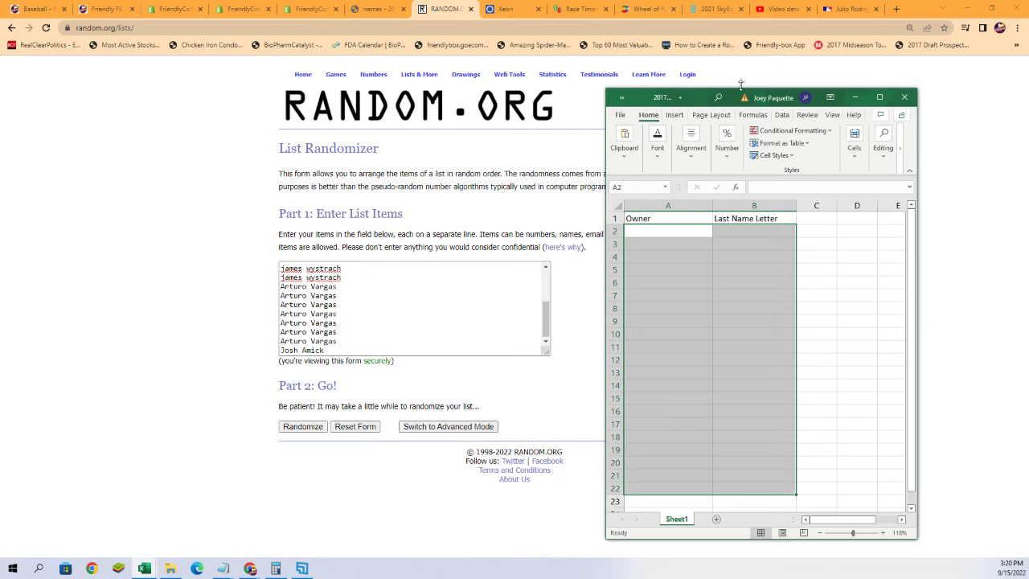
double_click(740, 83)
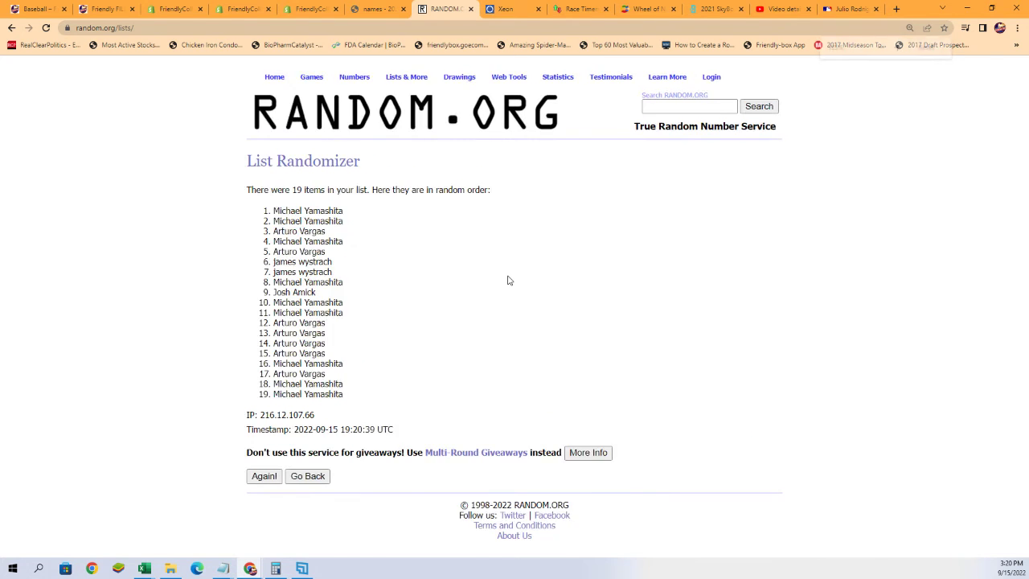
Step: Reshuffle the owner list until it has been randomized seven times
key(ctrl+plus)
key(ctrl+plus)
scroll(483, 297, down, 1)
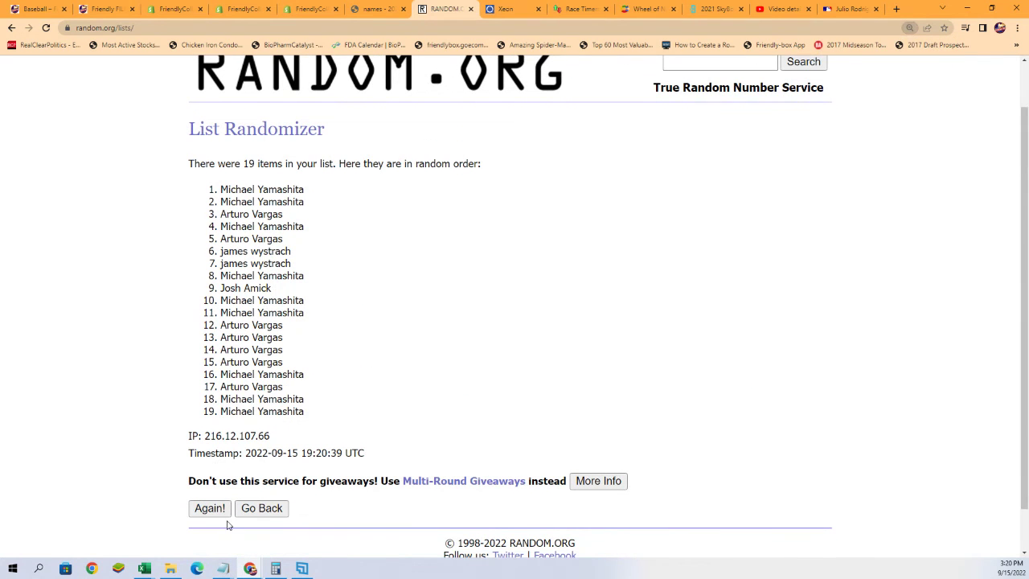
click(209, 511)
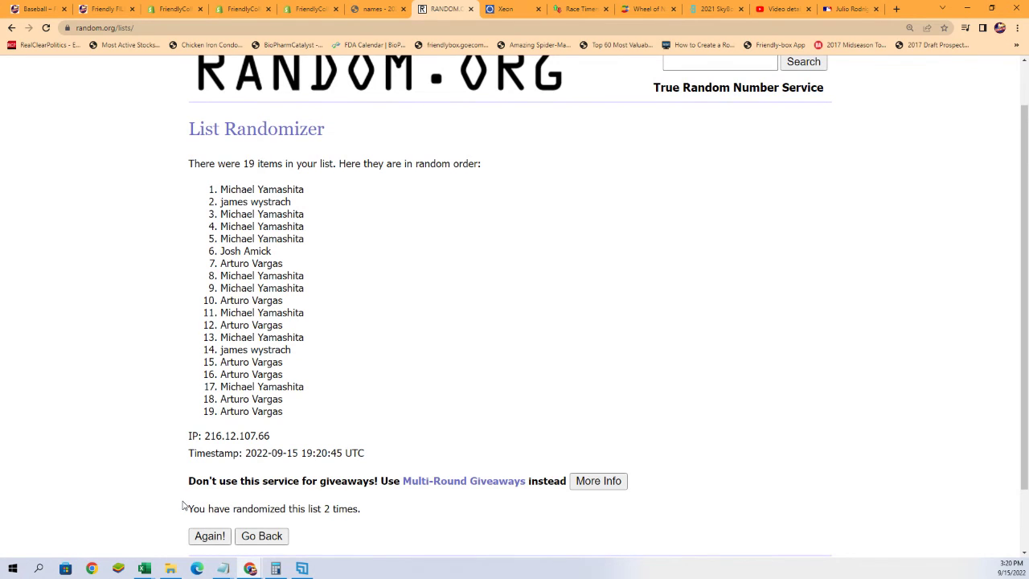
key(ctrl+minus)
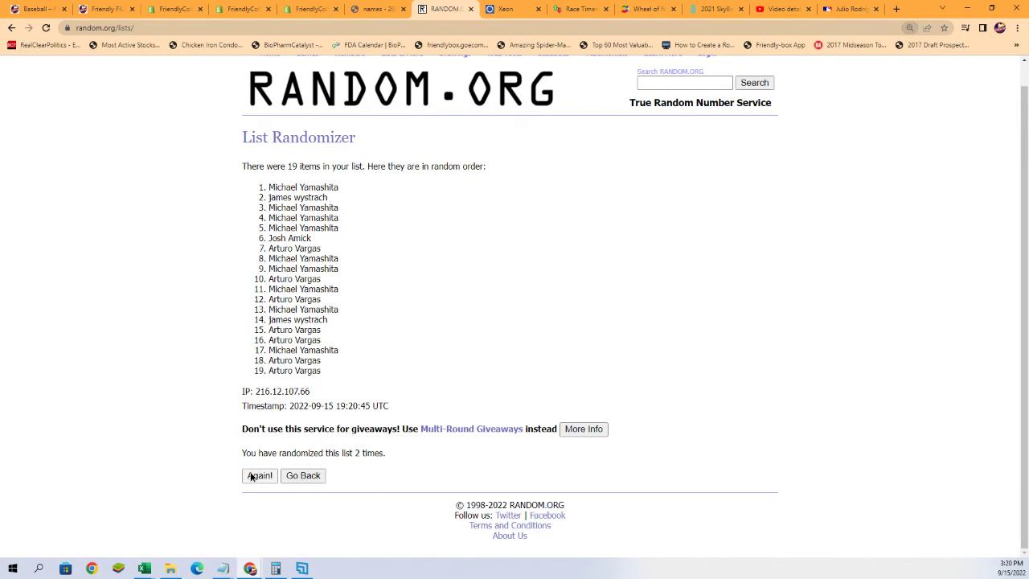
click(256, 475)
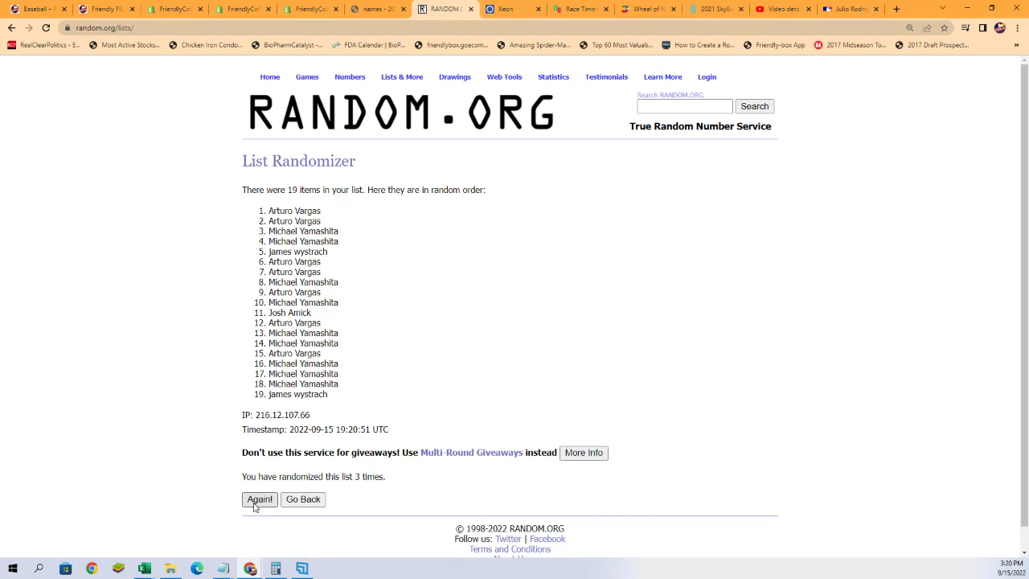
click(254, 504)
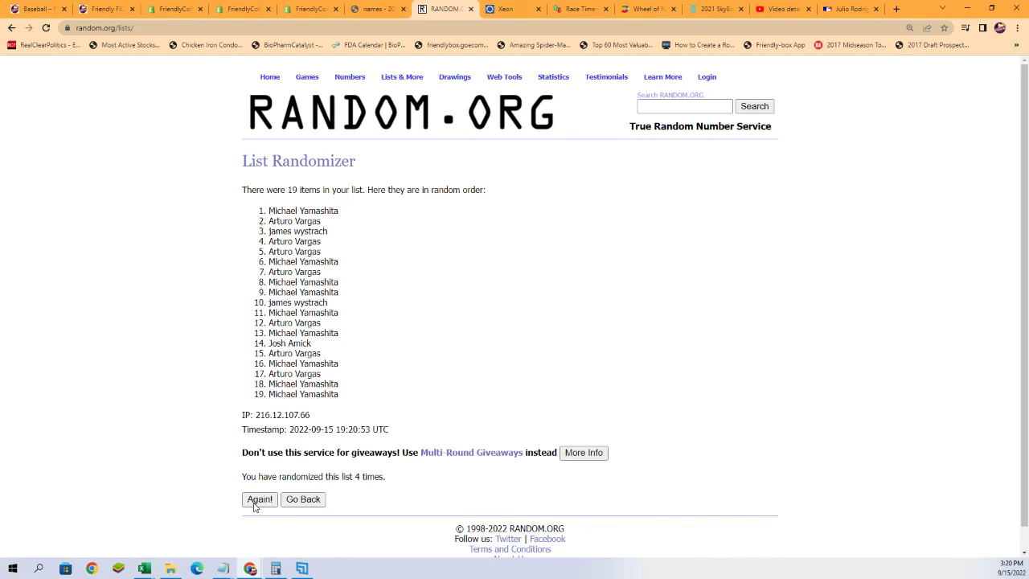
click(254, 504)
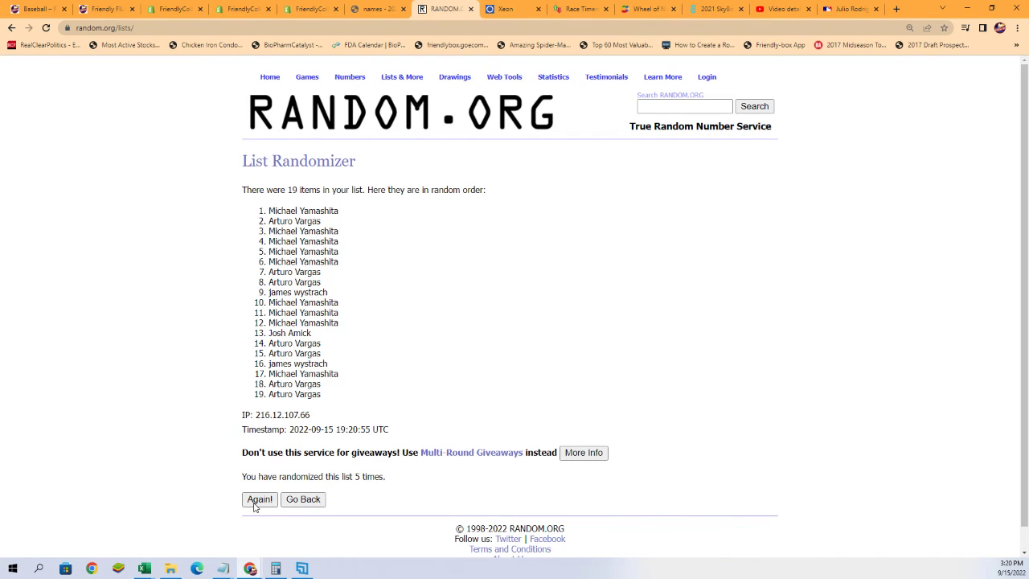
click(254, 504)
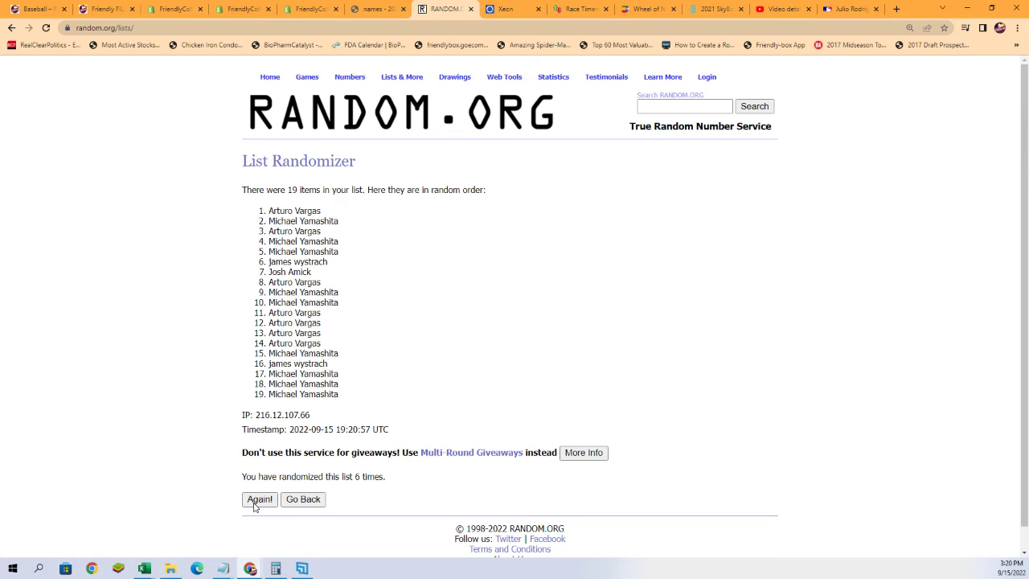
click(254, 504)
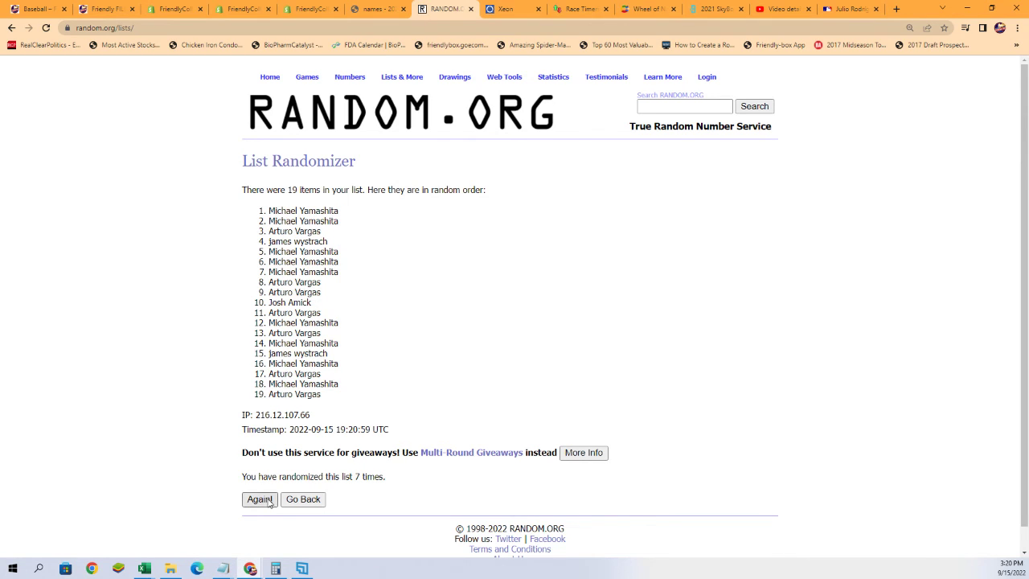
Step: Copy all 19 randomized owner names and switch to Excel
mouse_move(266, 212)
mouse_down()
mouse_move(283, 222)
mouse_move(348, 402)
mouse_up()
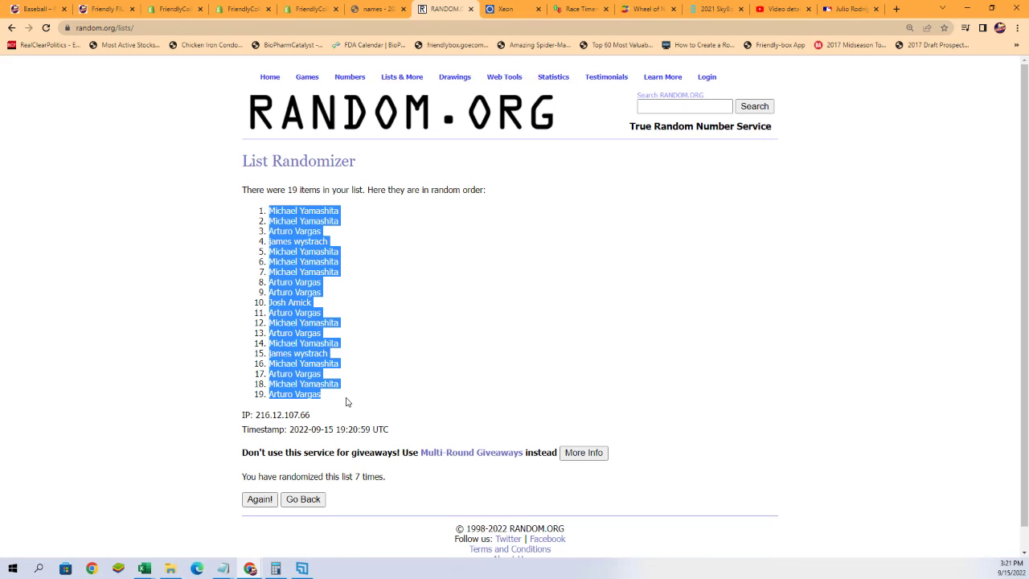
right_click(301, 270)
click(313, 282)
key(alt+Tab)
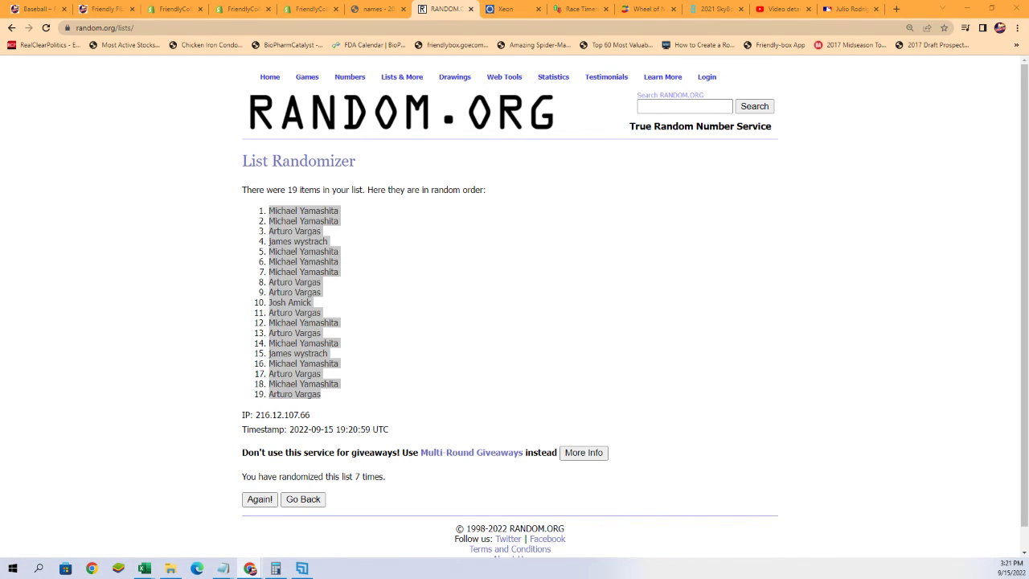
Step: Paste the randomized owner names into A2:A20 as plain text
click(638, 143)
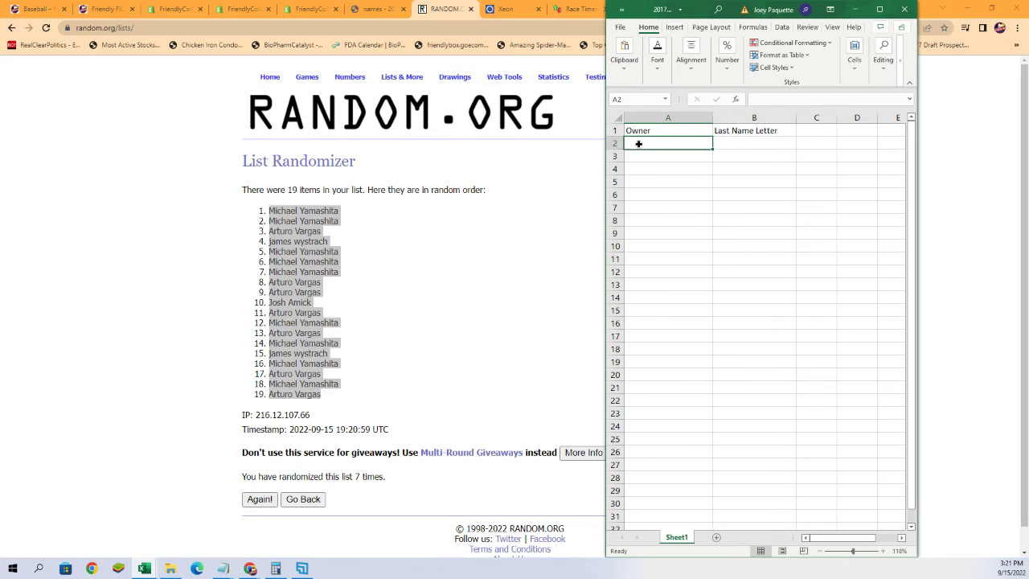
right_click(638, 143)
click(669, 217)
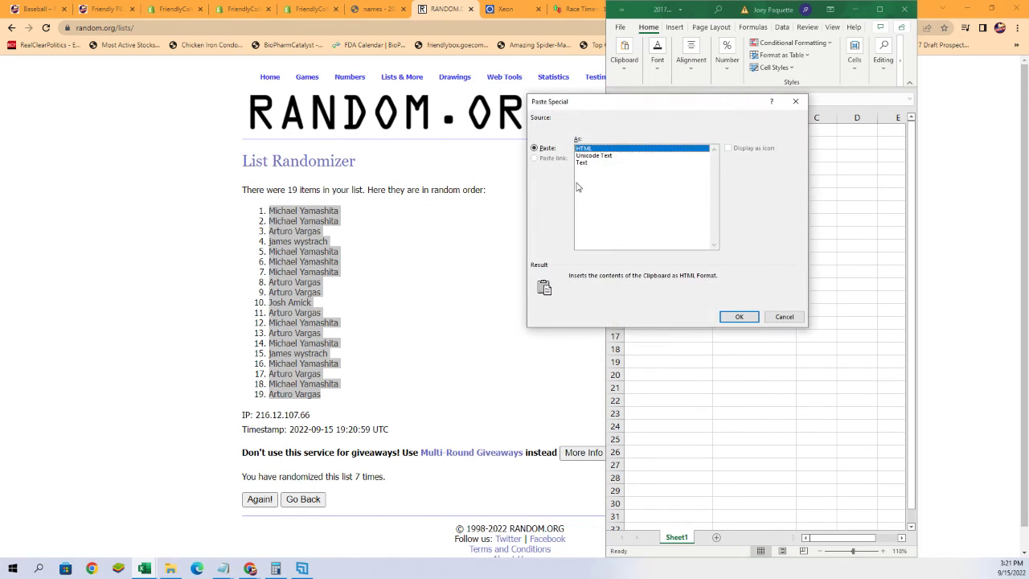
click(580, 163)
click(737, 318)
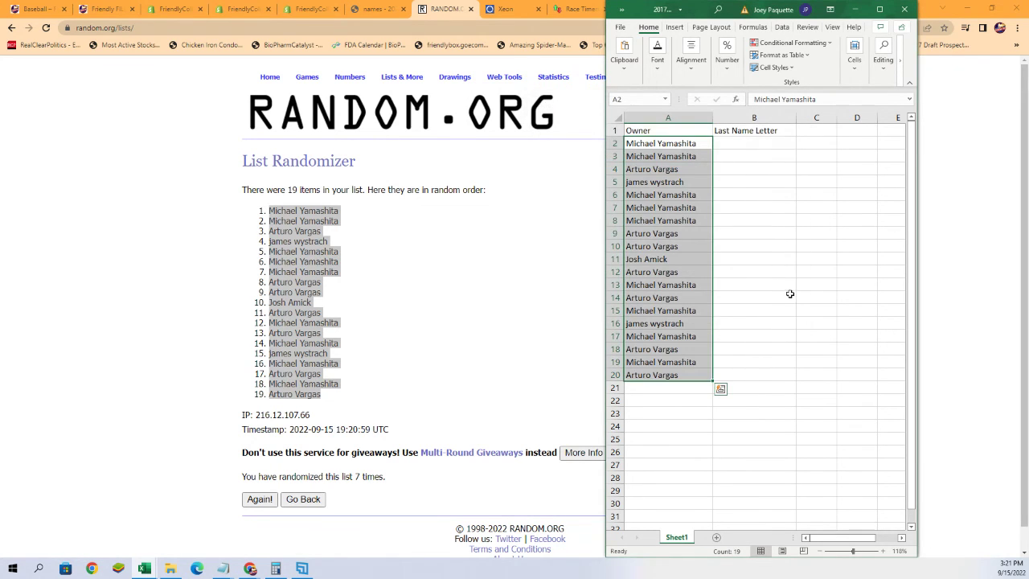
click(748, 143)
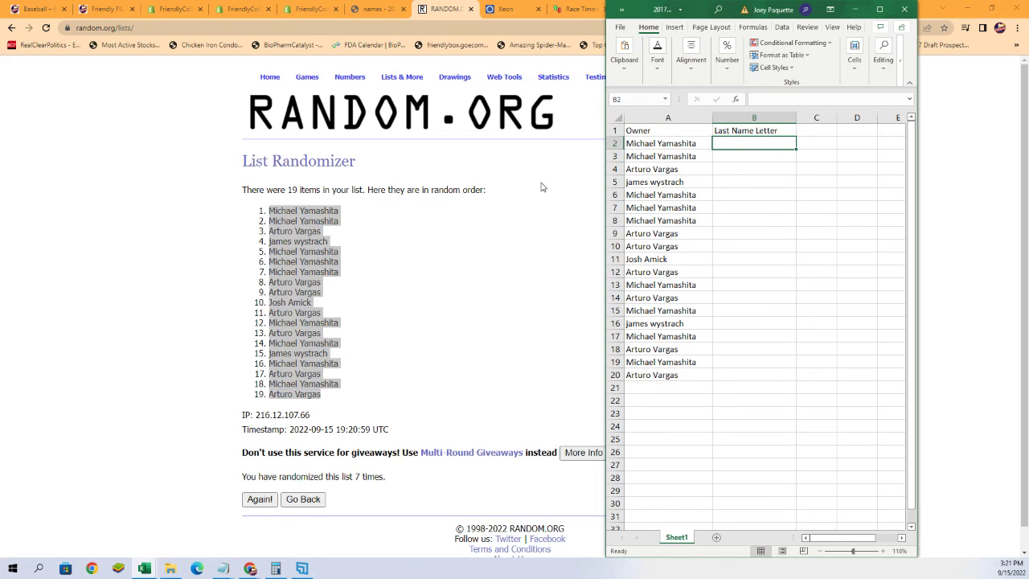
Step: Narrow column A to fit the owner names
click(700, 117)
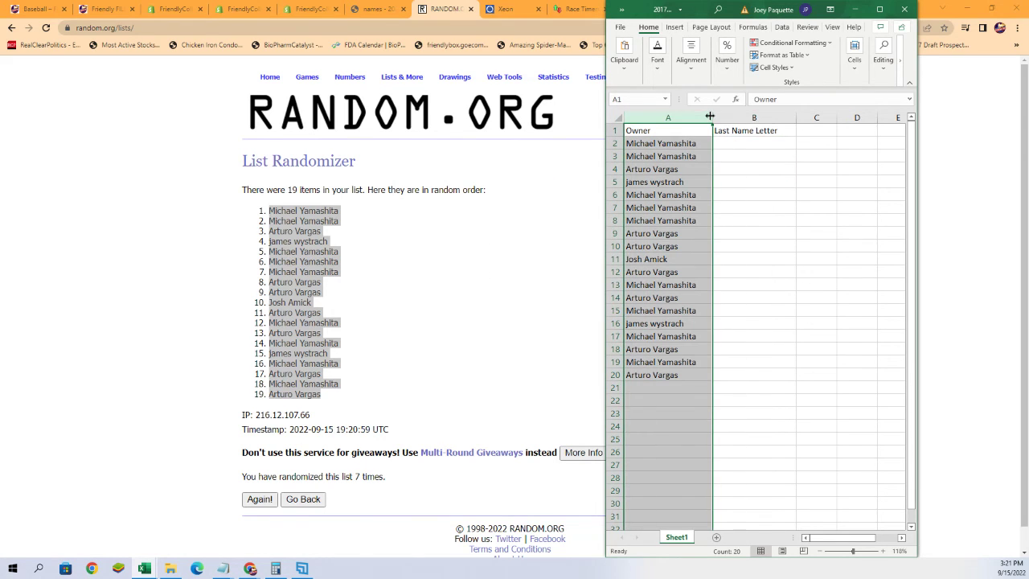
drag(710, 117, 702, 118)
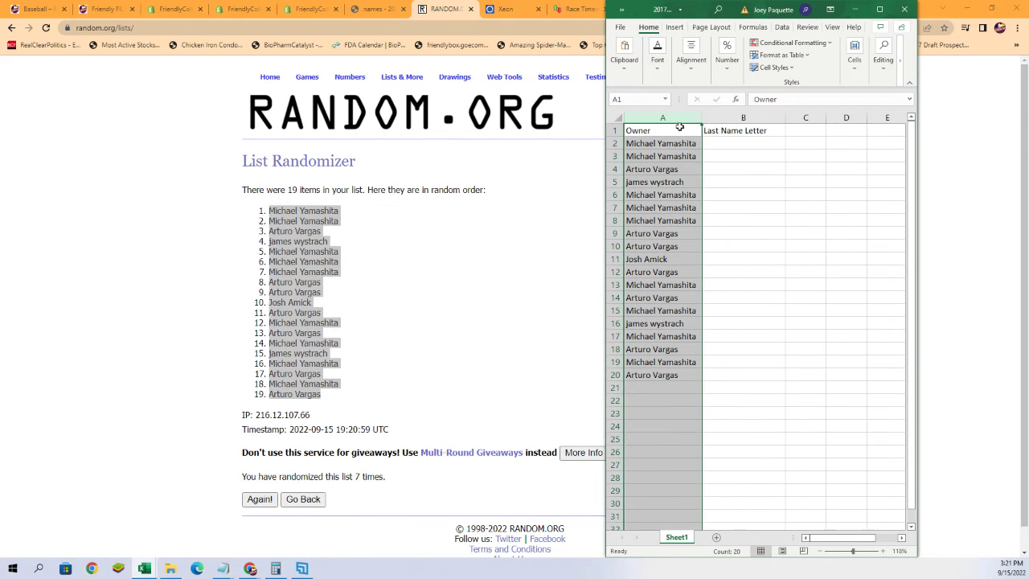
click(727, 146)
click(406, 92)
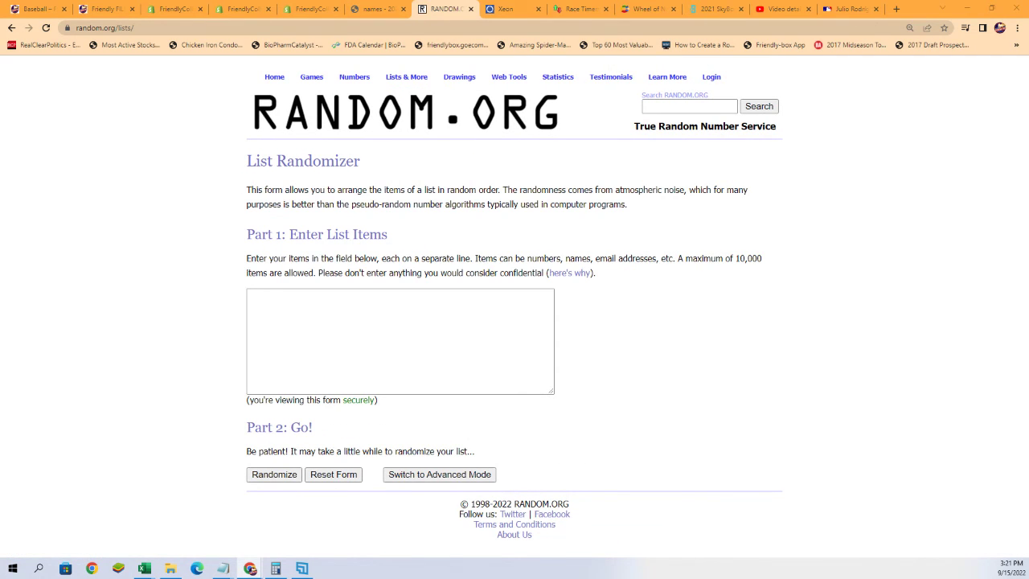
Step: Minimize the tags notes, stretch the names notes to full height, and hide Excel
click(223, 569)
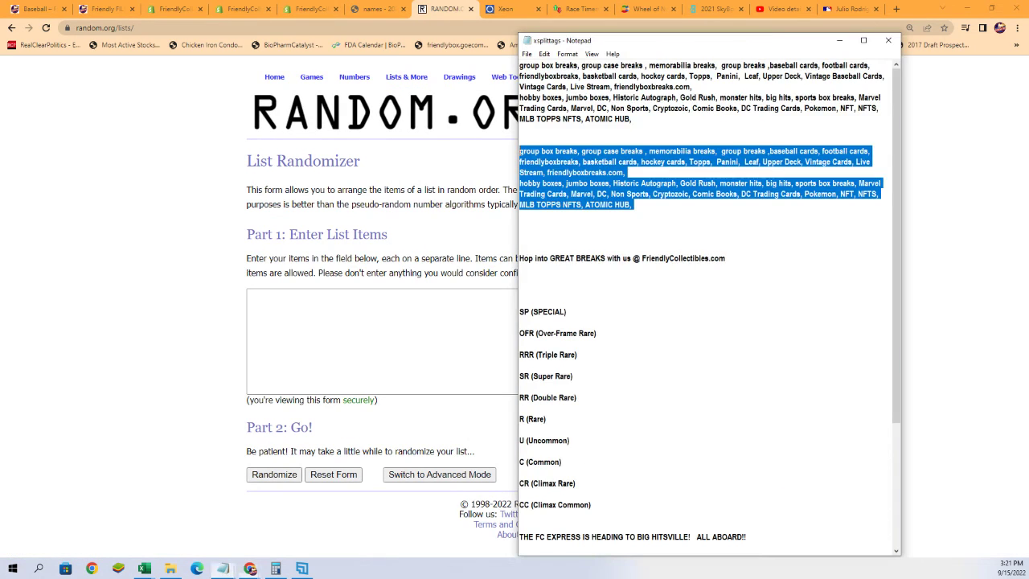
click(839, 41)
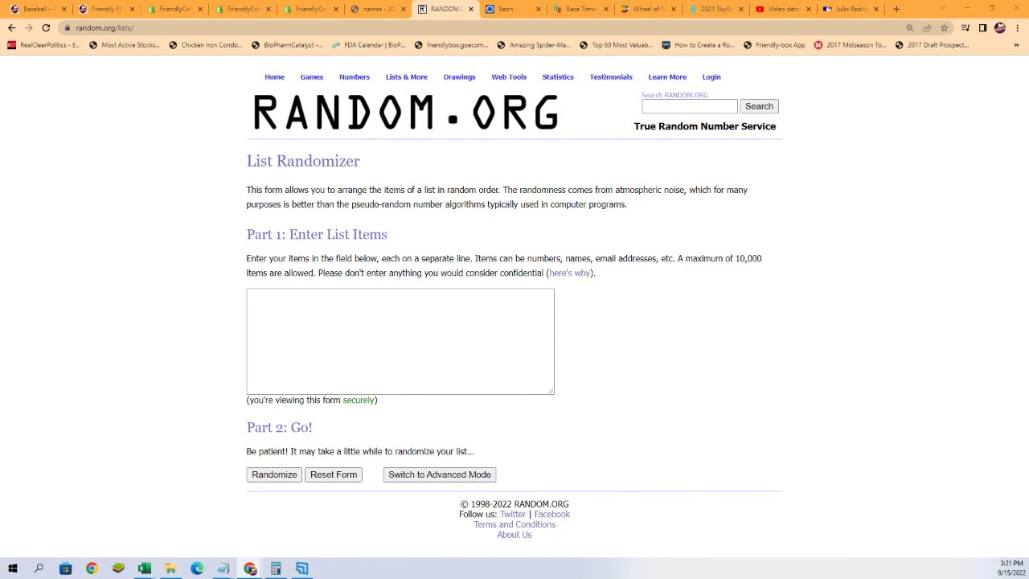
key(alt+Tab)
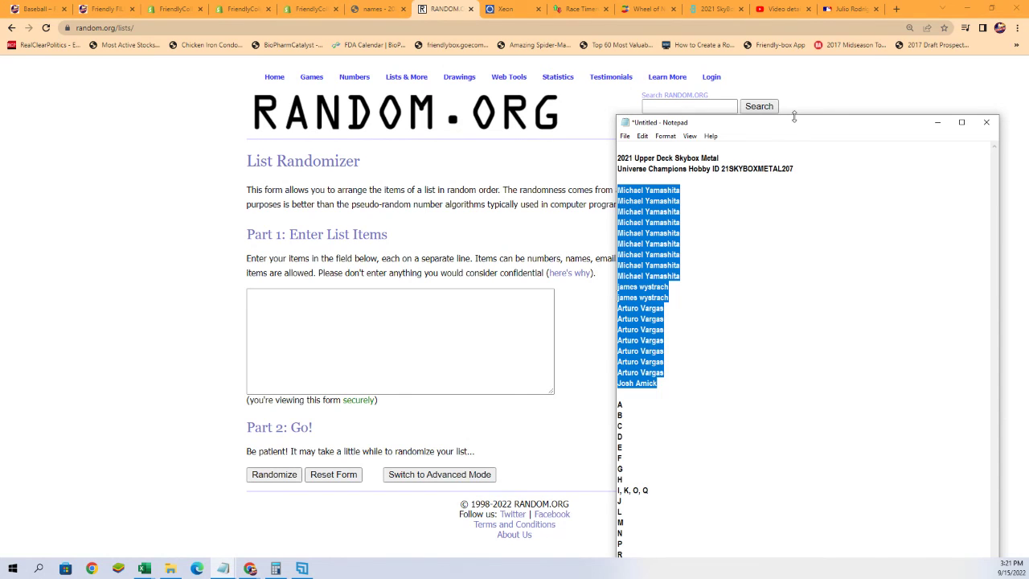
double_click(799, 118)
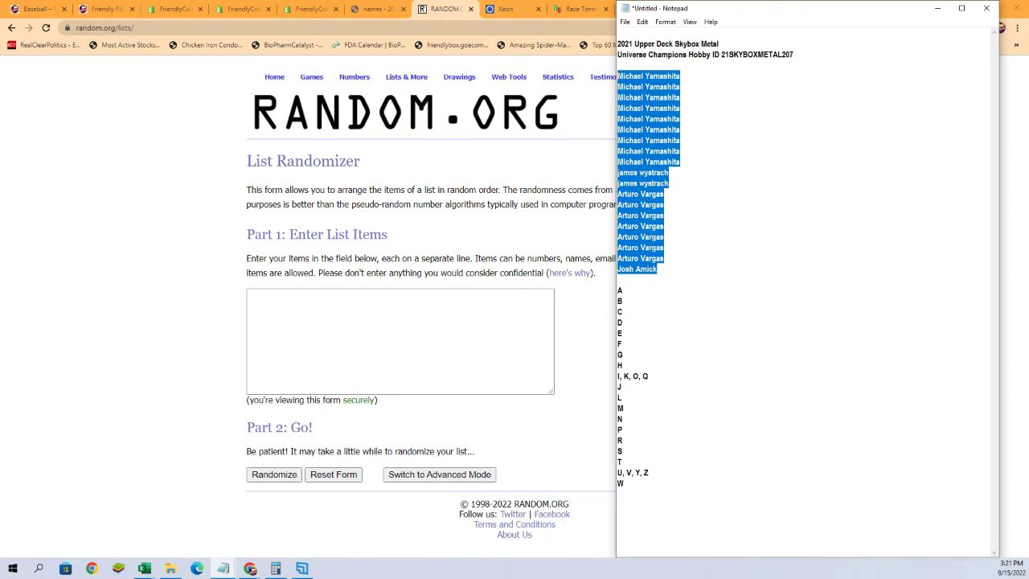
key(alt+Tab)
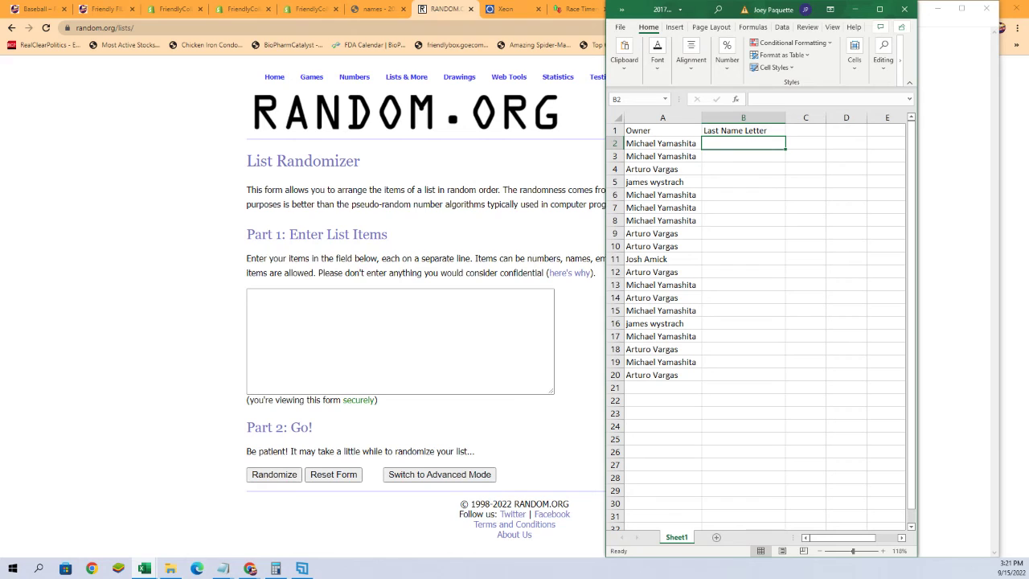
click(855, 11)
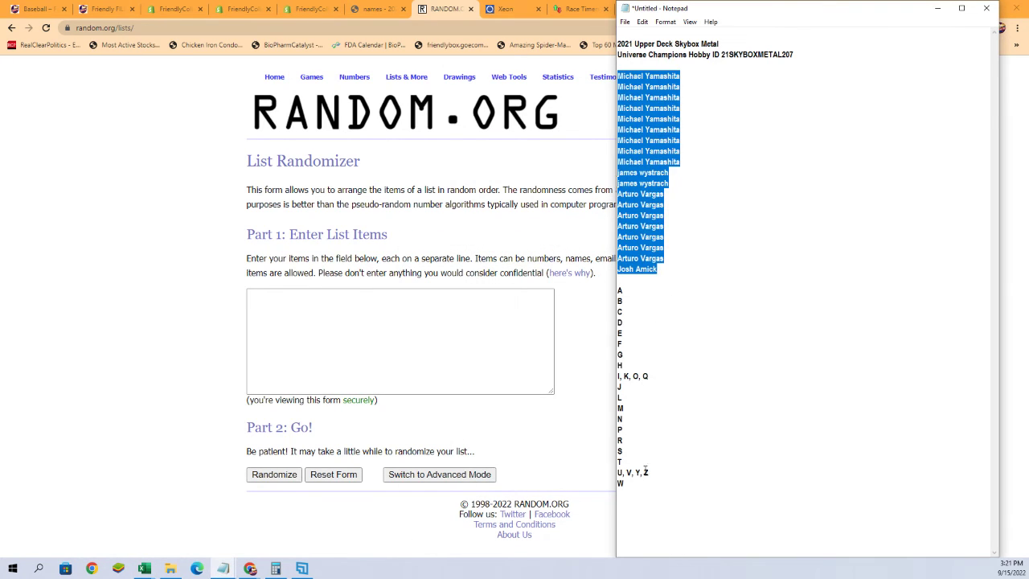
Step: Copy the A through W letter list from Notepad for the randomizer's list box
drag(632, 486, 619, 285)
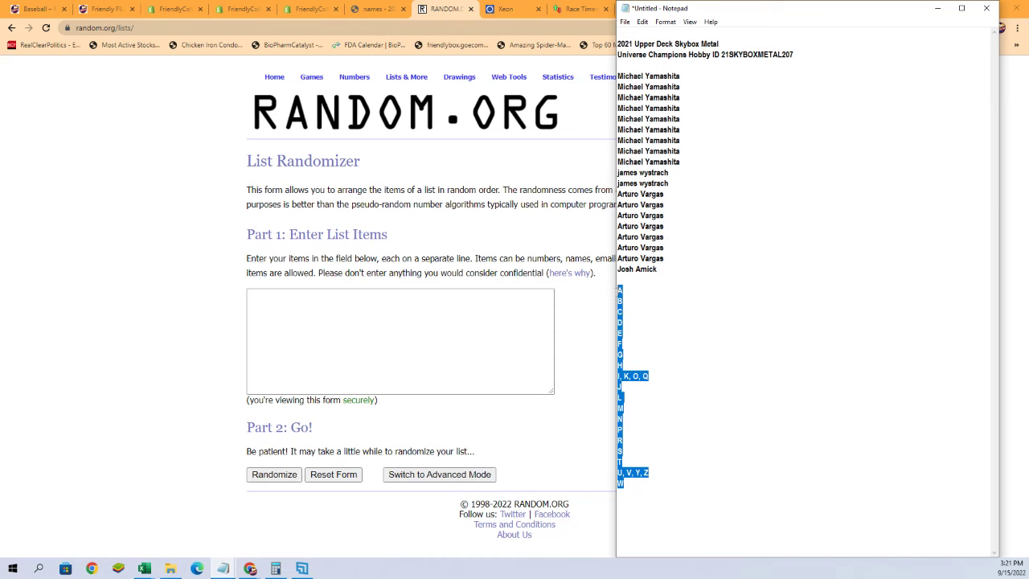
right_click(619, 281)
click(644, 324)
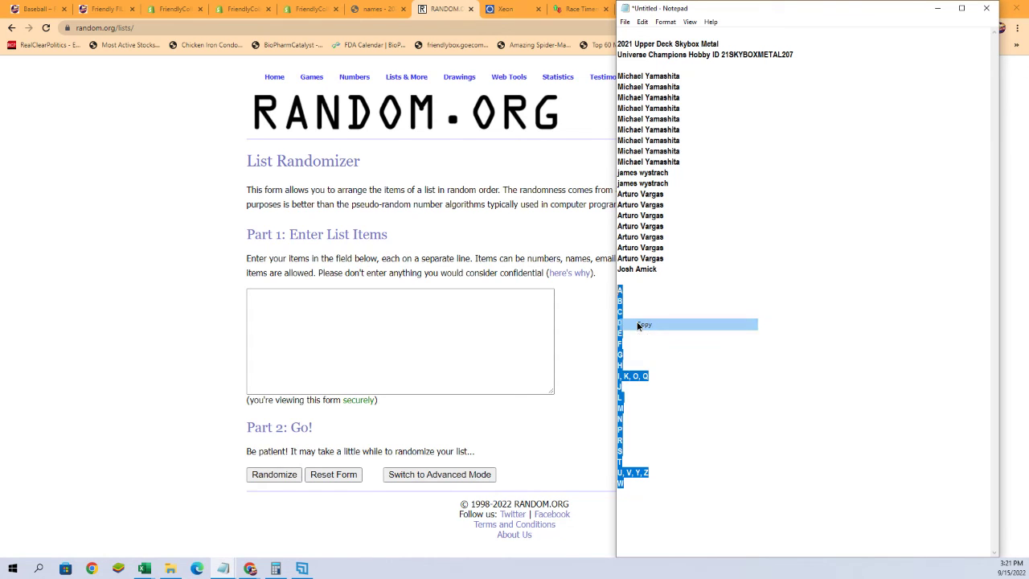
click(282, 298)
right_click(281, 298)
Step: Paste the 19 letter groups and randomize them seven times, ending with G, P, L, W first
click(289, 381)
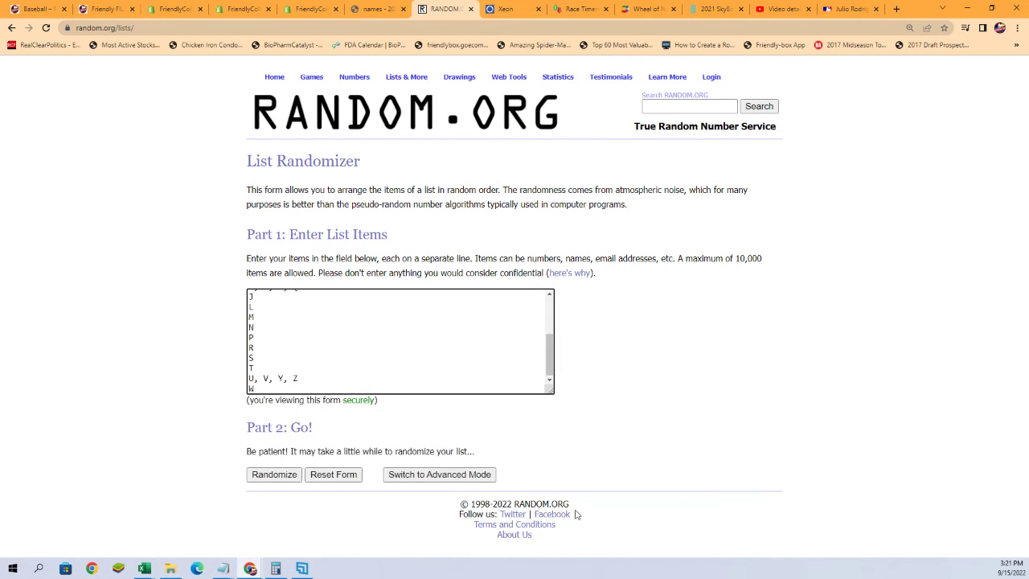
click(278, 478)
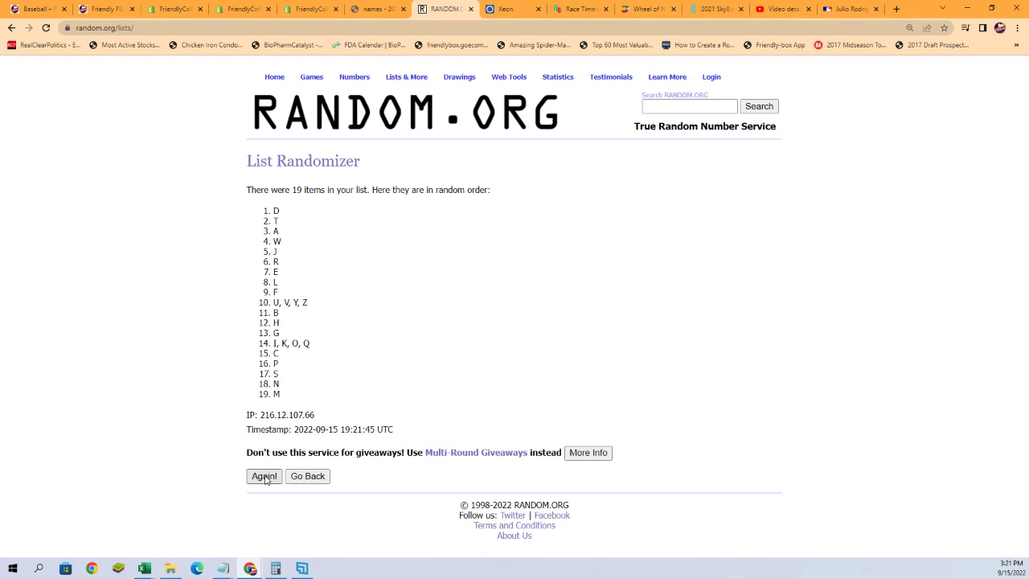
click(262, 477)
click(259, 498)
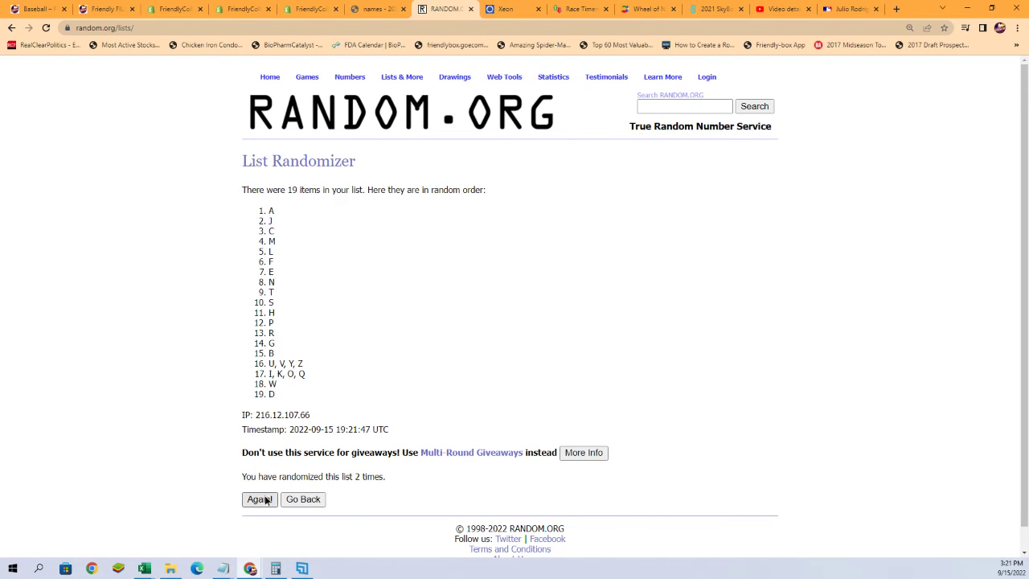
click(254, 503)
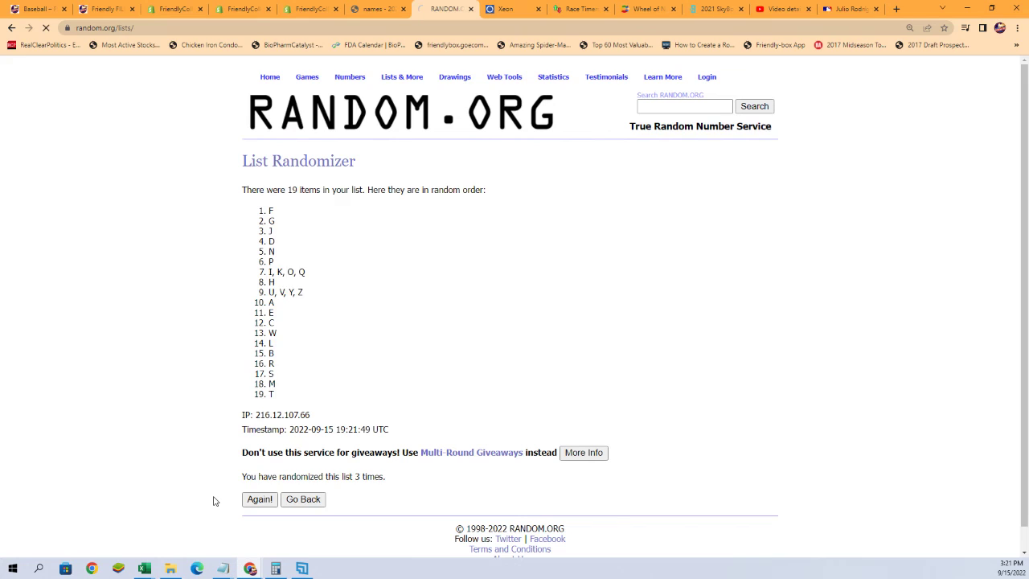
click(254, 503)
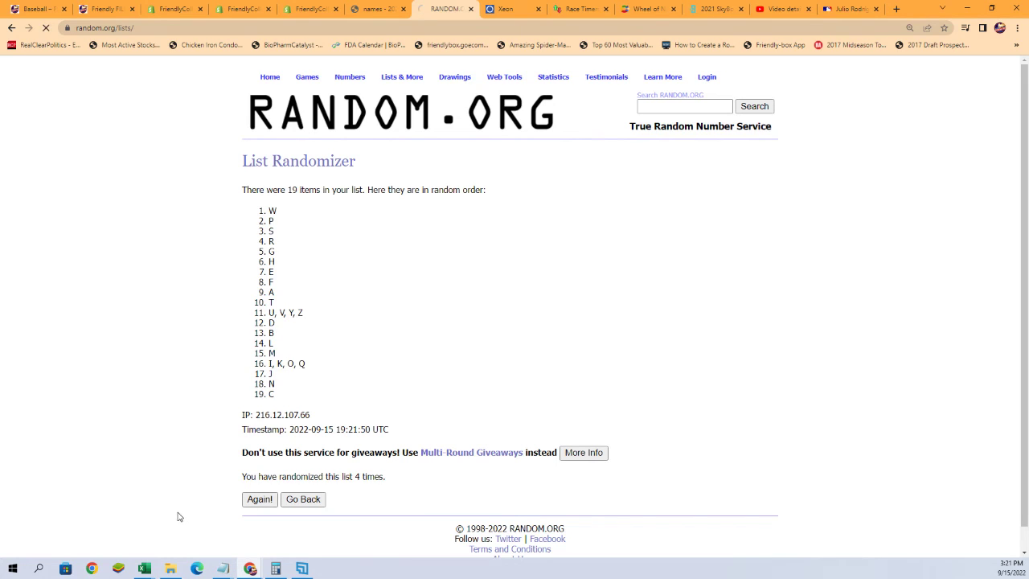
click(246, 503)
click(250, 503)
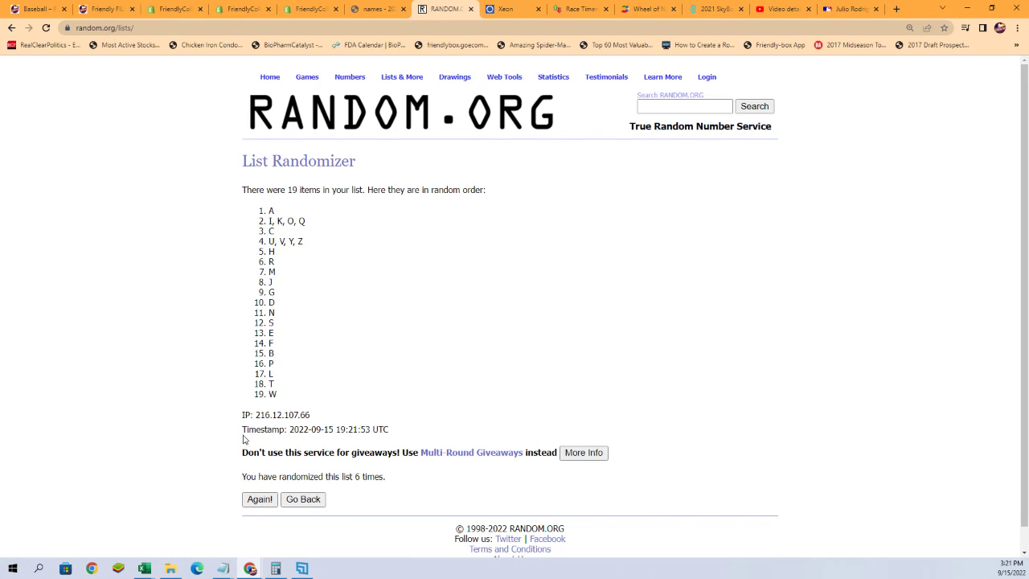
click(255, 499)
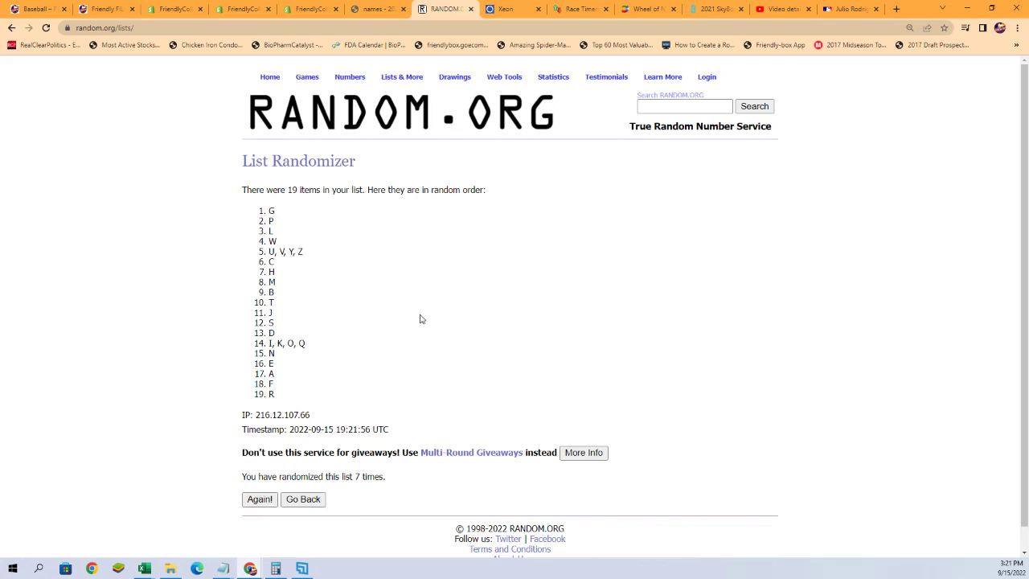
Step: Copy the 19 shuffled letters, G through R, from the randomizer
drag(272, 205, 296, 364)
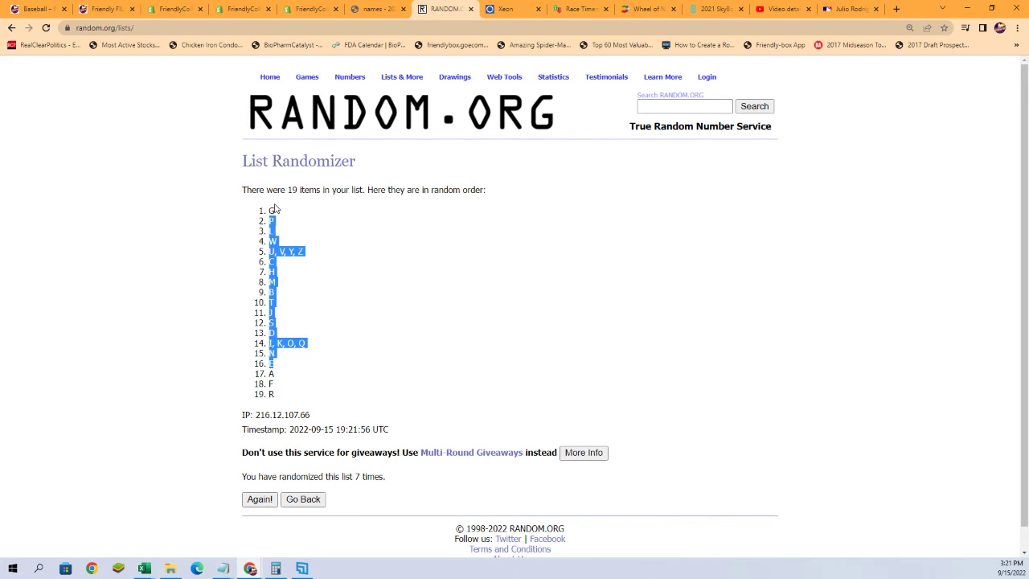
drag(273, 207, 291, 392)
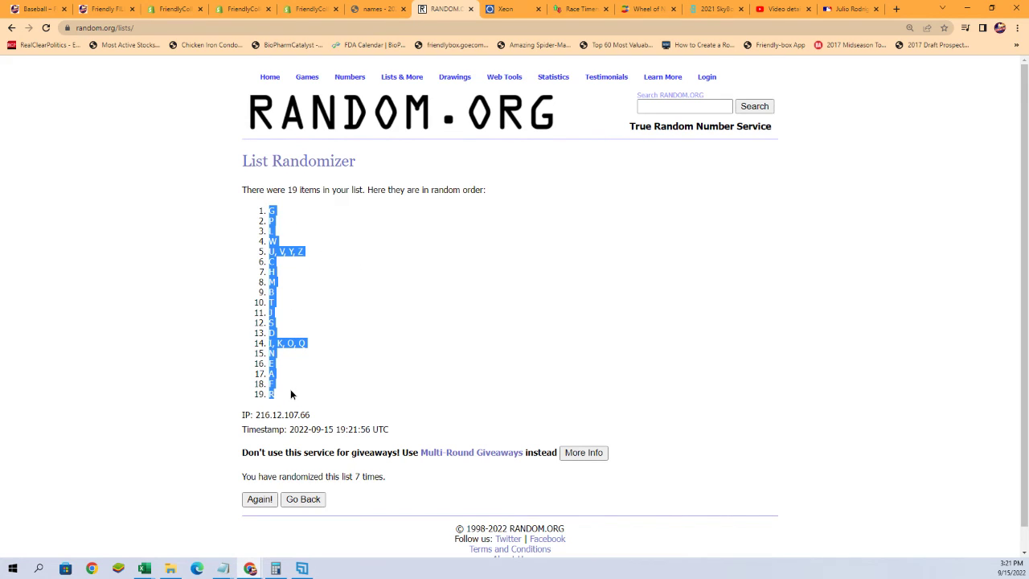
right_click(274, 338)
click(292, 347)
key(alt+Tab)
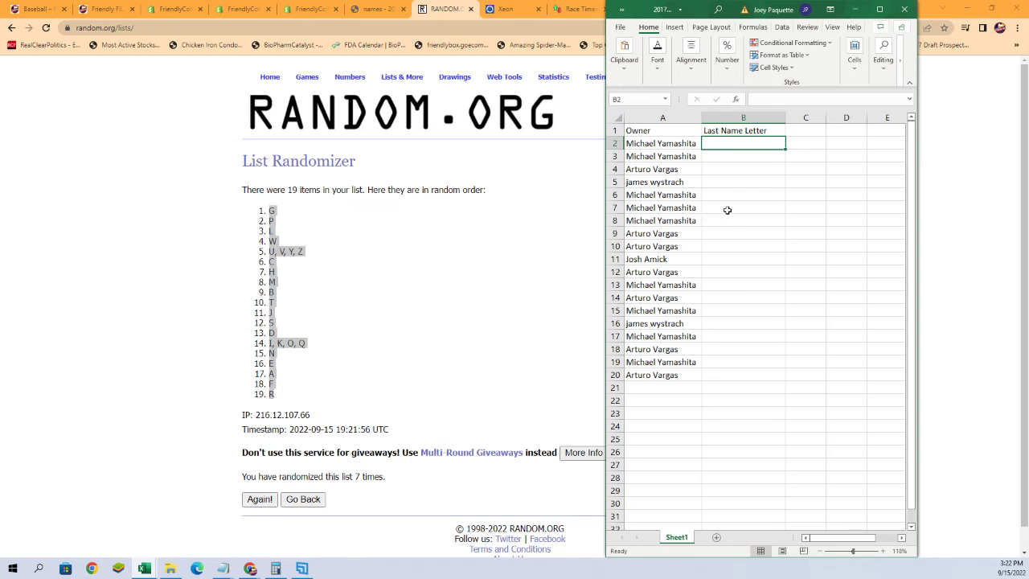
Step: Paste the letters as plain text into B2:B20 and check cells B12 and B20
right_click(714, 143)
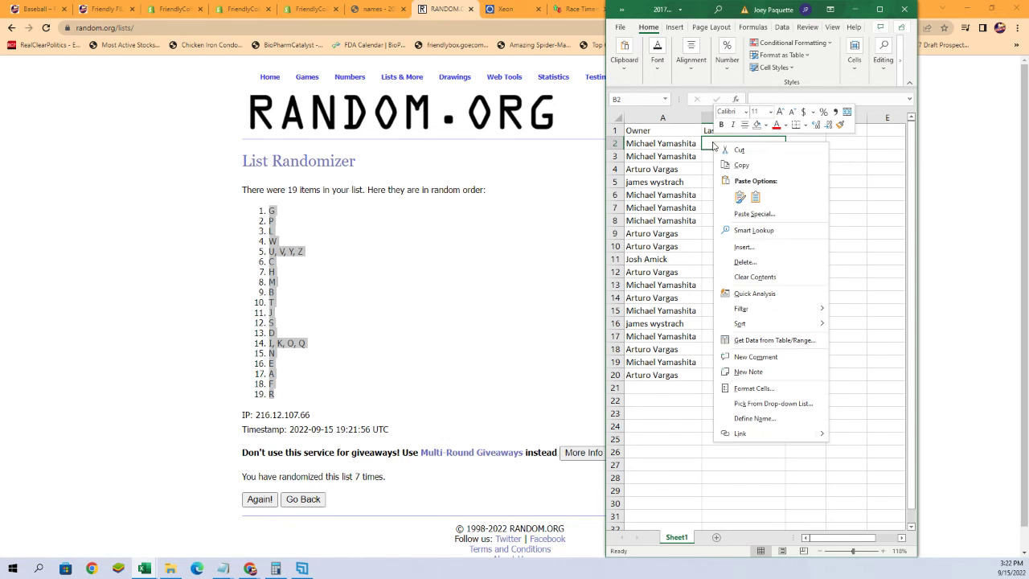
click(755, 214)
click(673, 159)
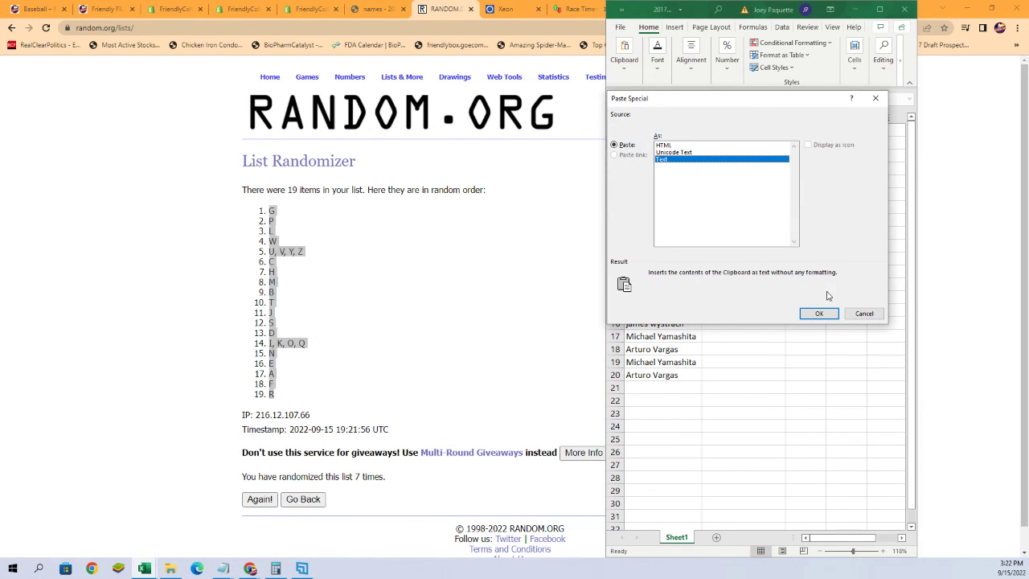
click(818, 314)
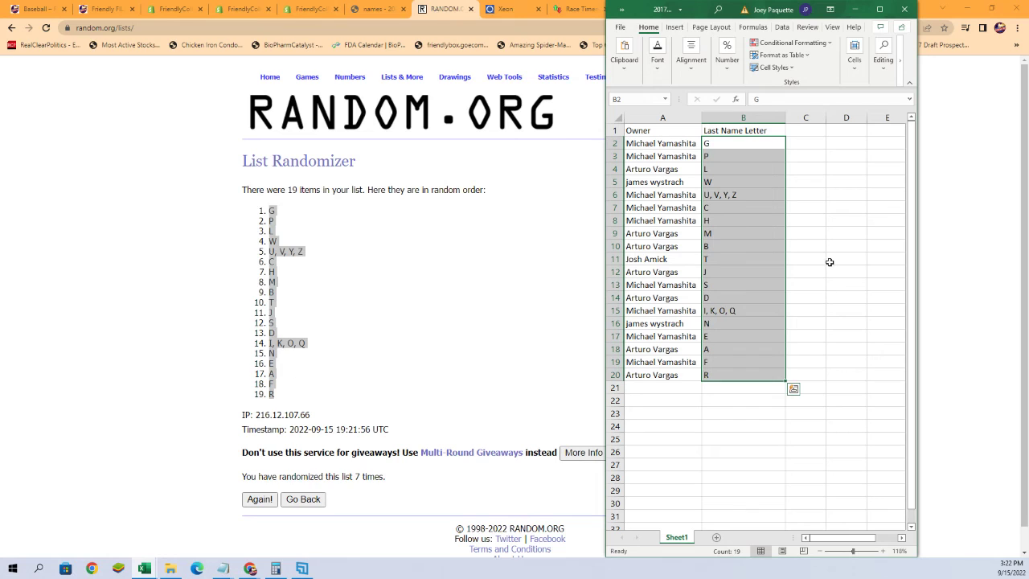
click(706, 272)
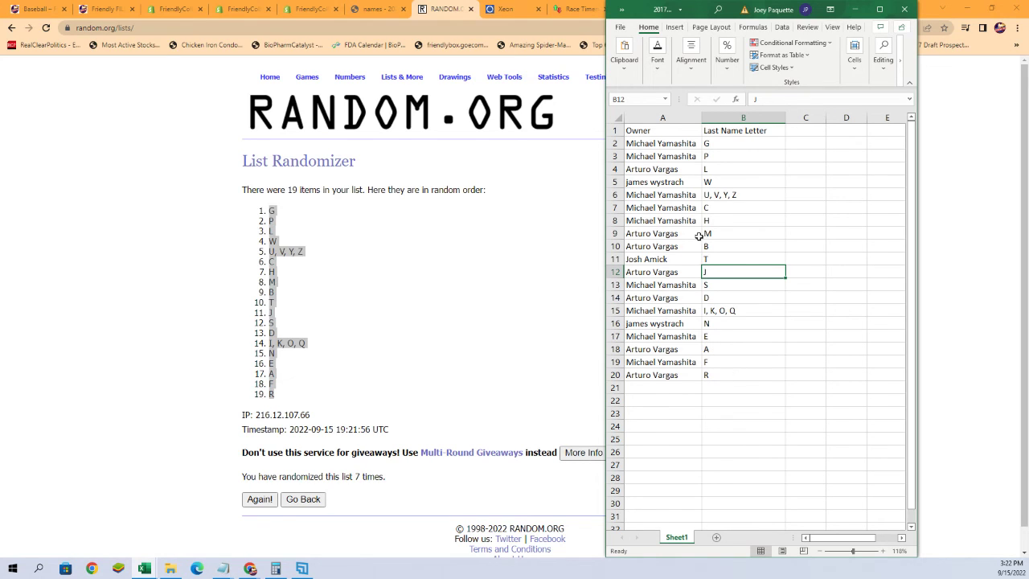
click(722, 374)
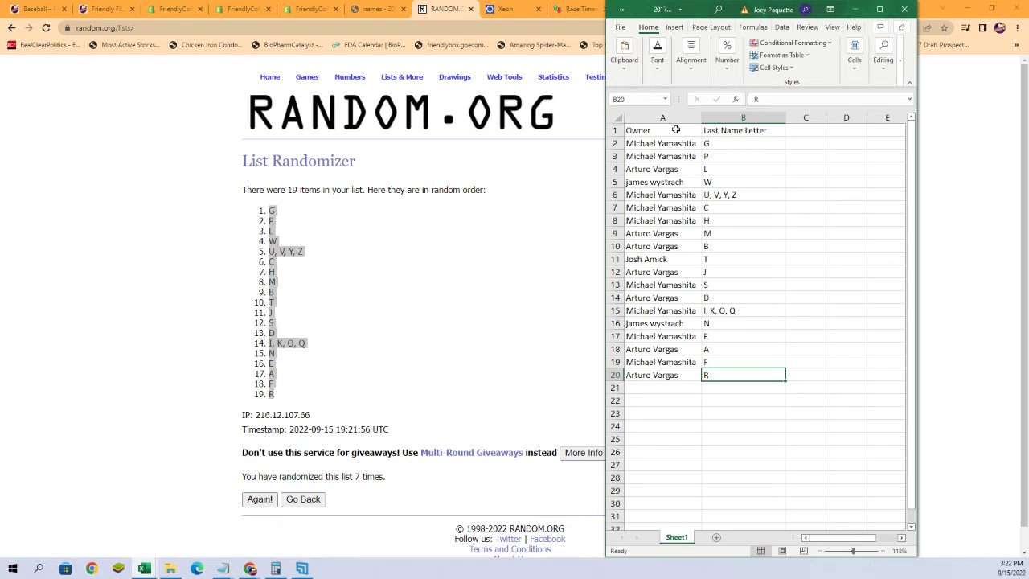
Step: Sort the table A1:B21 by Column B from A to Z
mouse_move(676, 130)
mouse_down()
mouse_move(684, 260)
mouse_move(712, 389)
mouse_up()
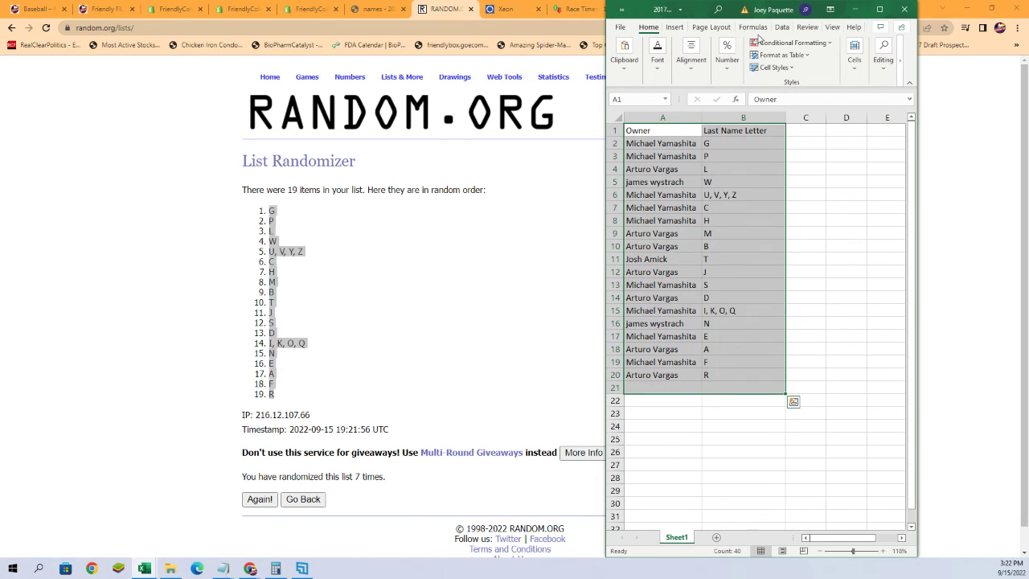
click(781, 26)
click(784, 61)
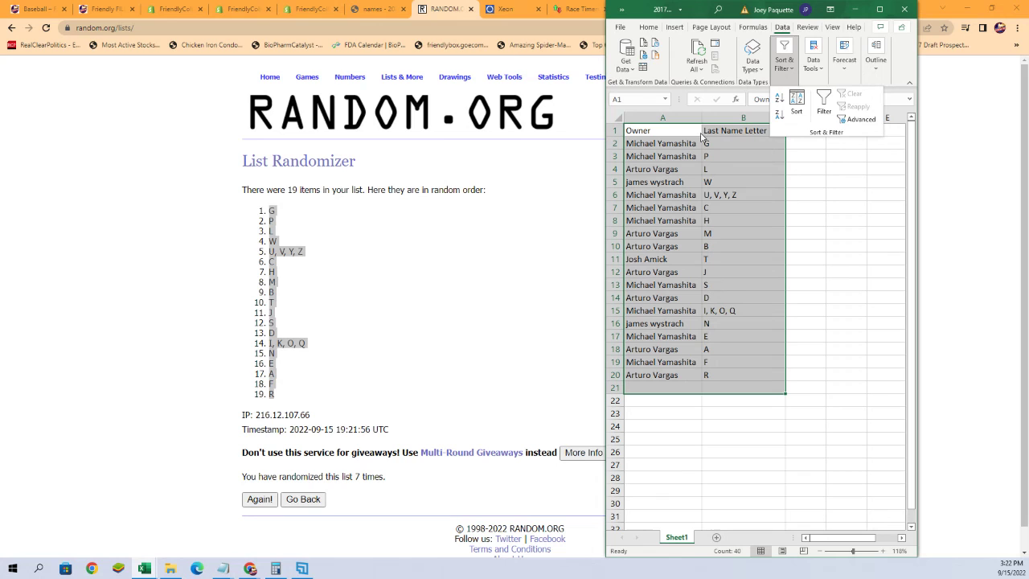
click(797, 107)
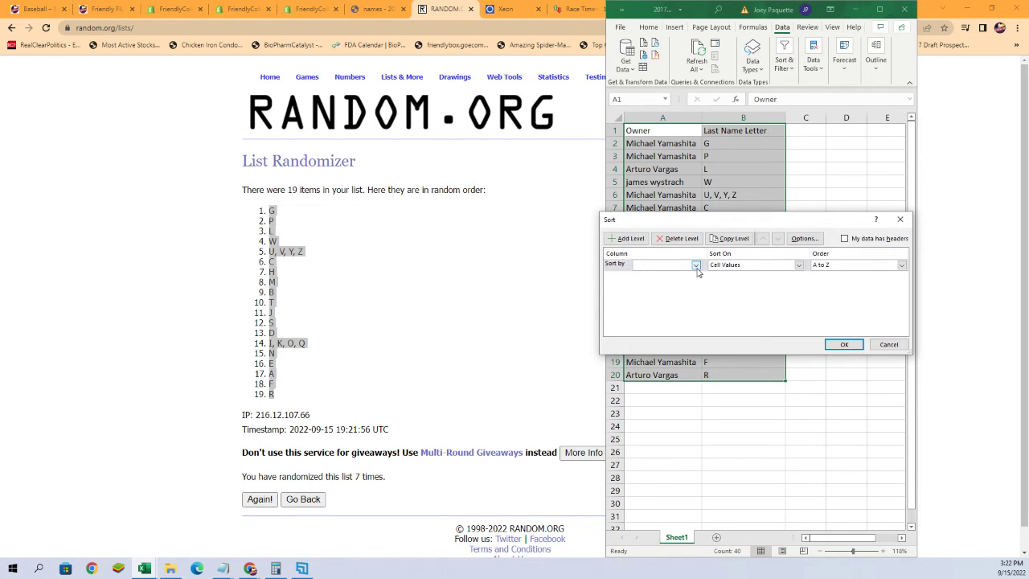
click(697, 266)
click(667, 283)
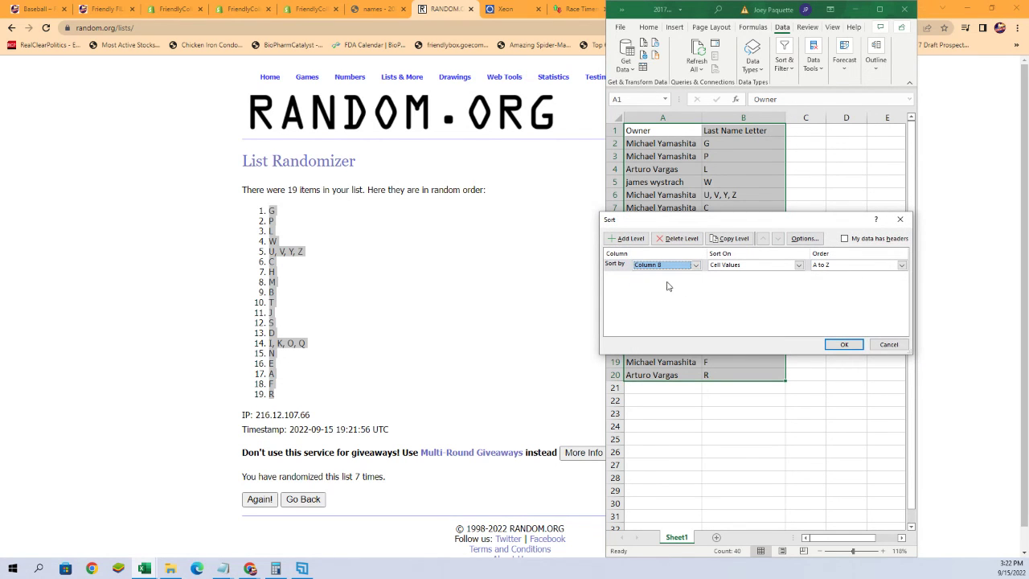
click(843, 345)
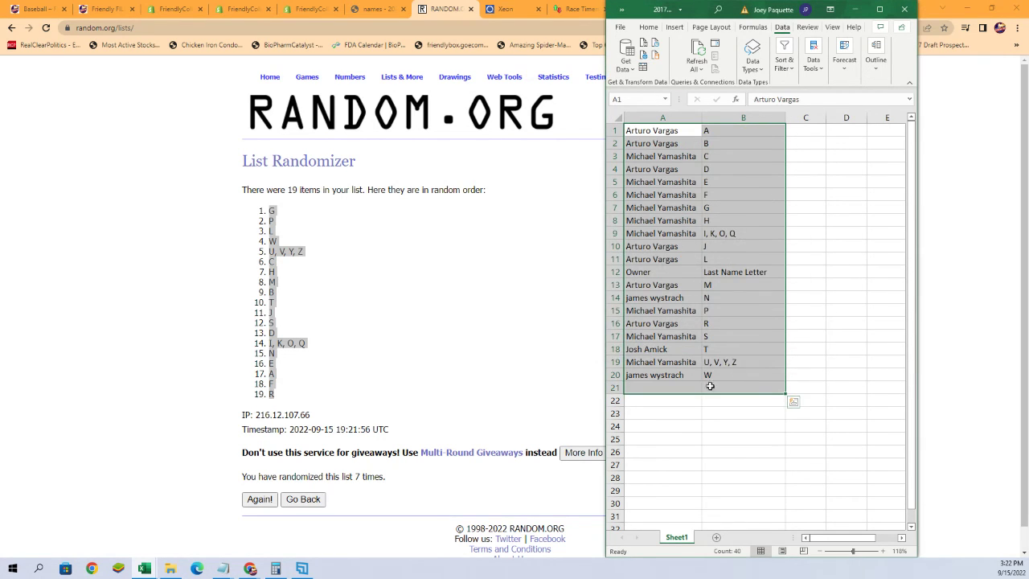
Step: Delete the stray Owner header row at row 12
click(615, 271)
right_click(618, 272)
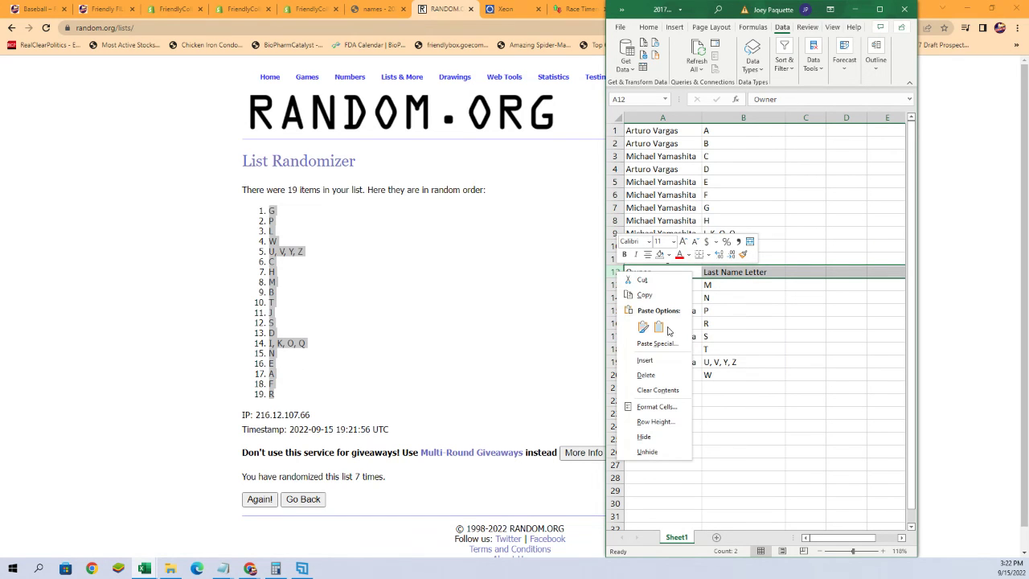
click(647, 374)
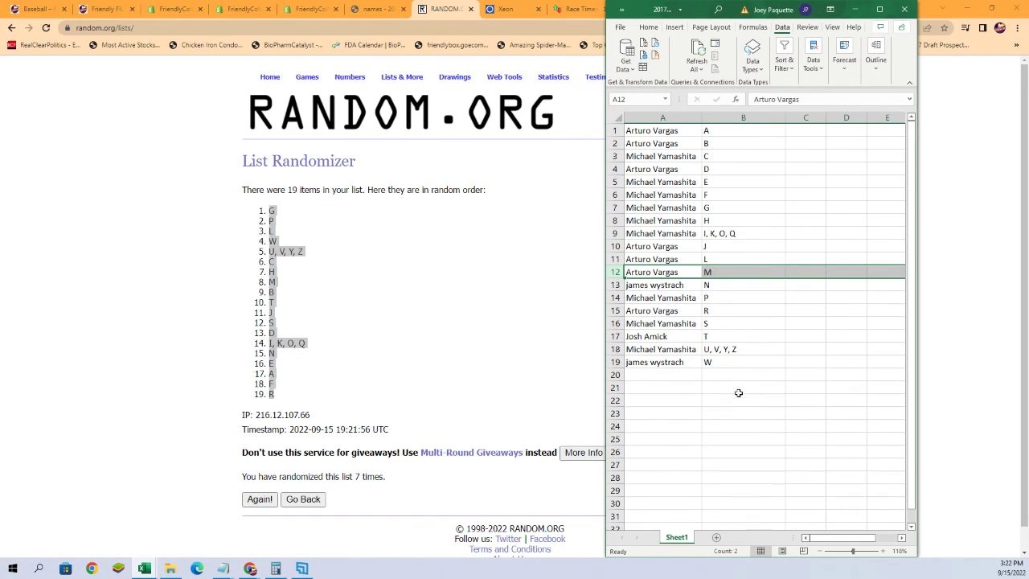
click(731, 425)
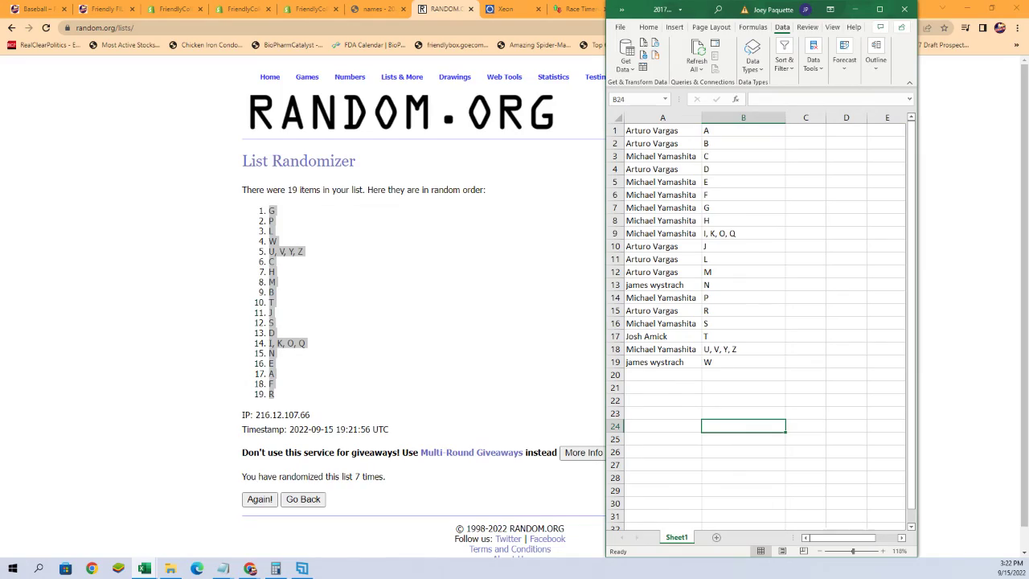